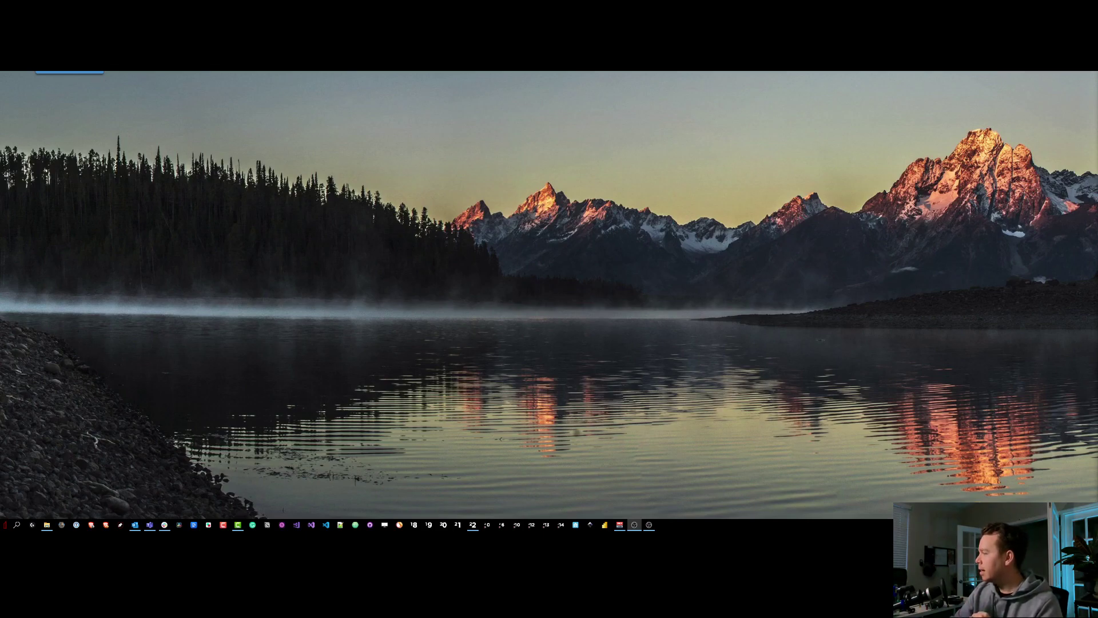
# Bring the Revit sample project forward from the taskbar and maximize its window
pyautogui.click(471, 524)
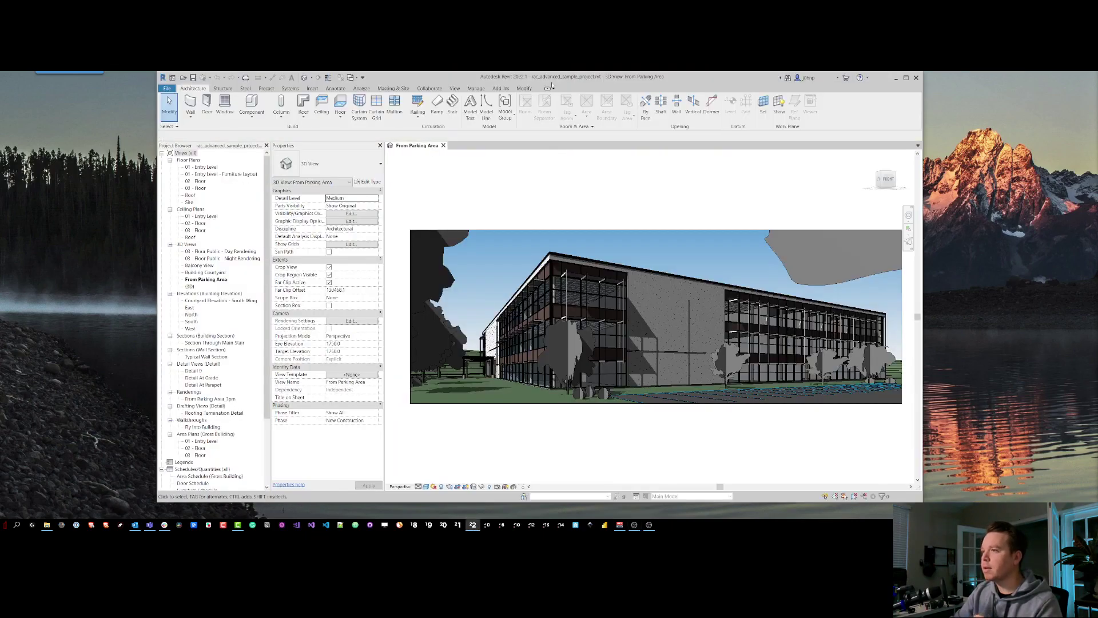
pyautogui.doubleClick(562, 75)
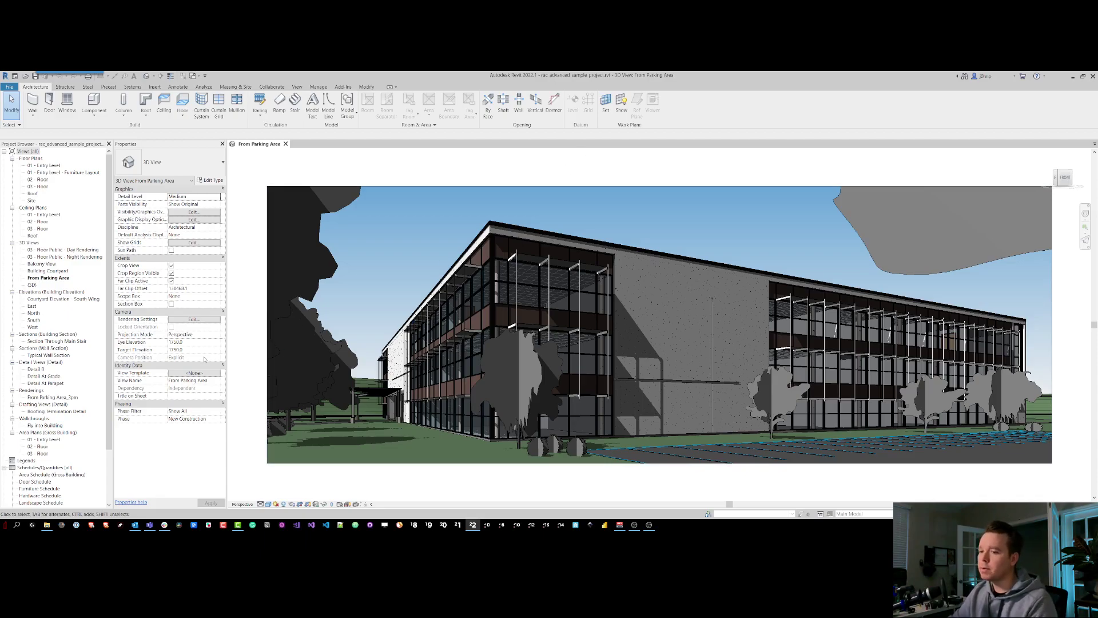
pyautogui.hotkey('alt', 'Tab')
pyautogui.press('Return')
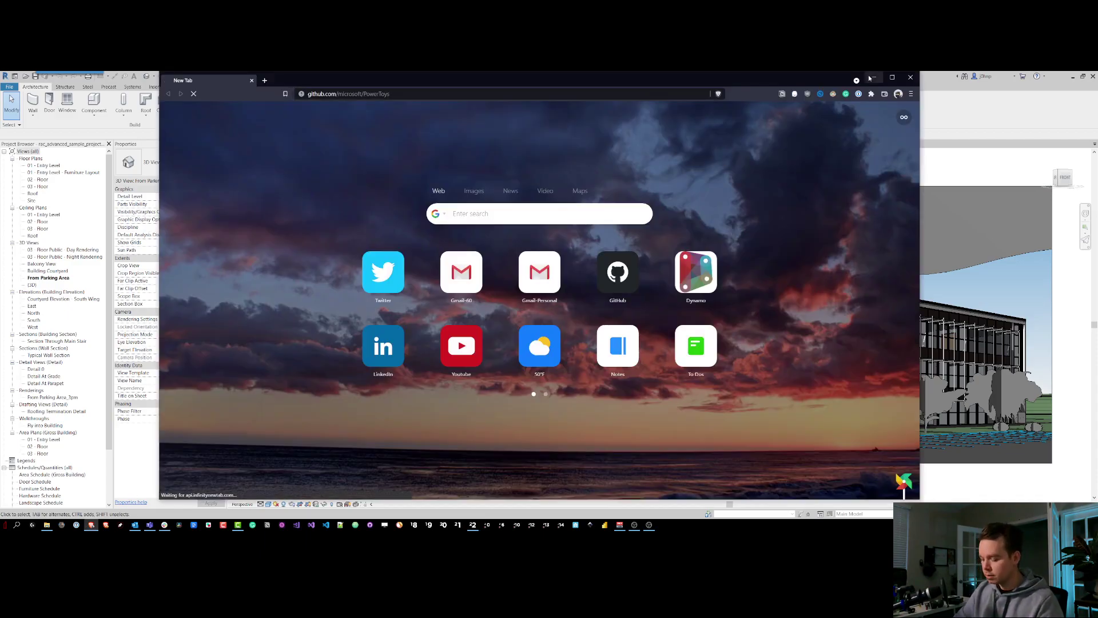
pyautogui.click(484, 94)
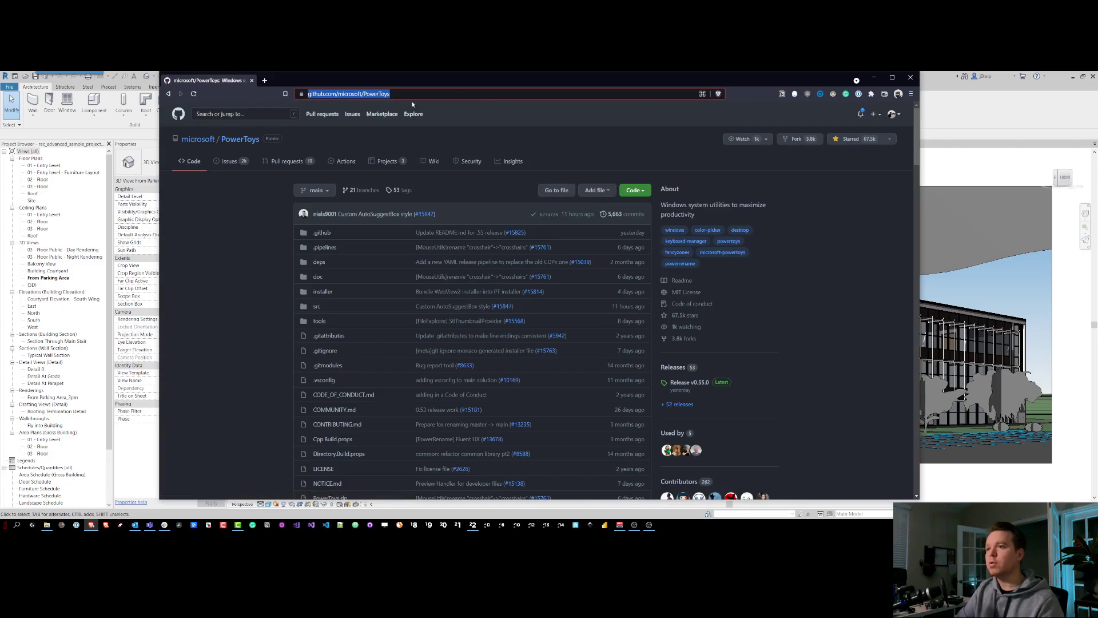
pyautogui.click(874, 77)
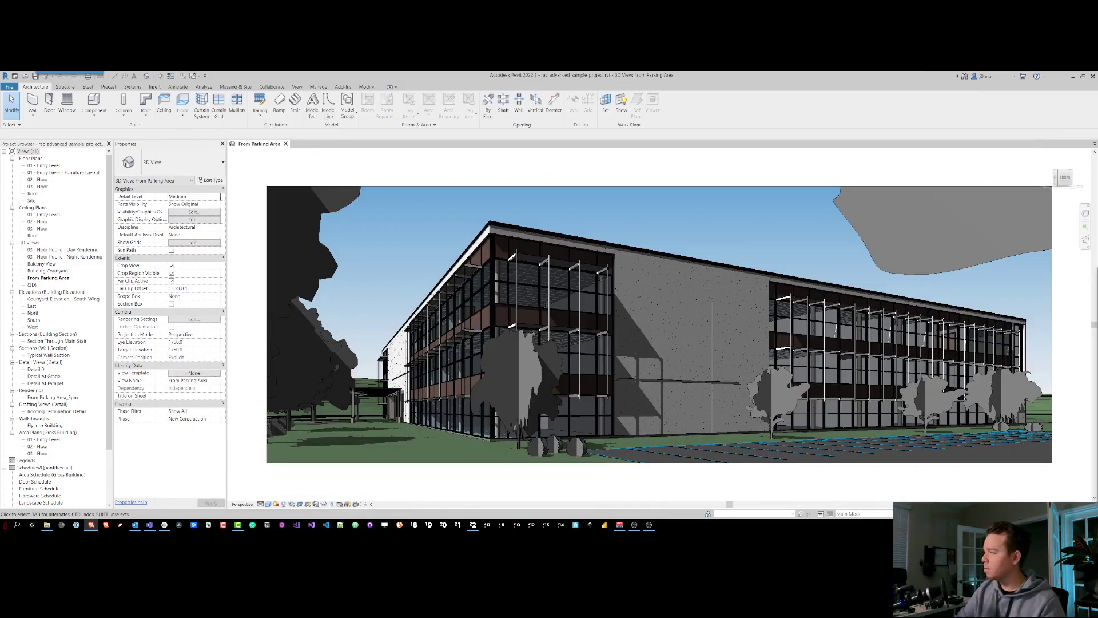
pyautogui.hotkey('alt', 'Tab')
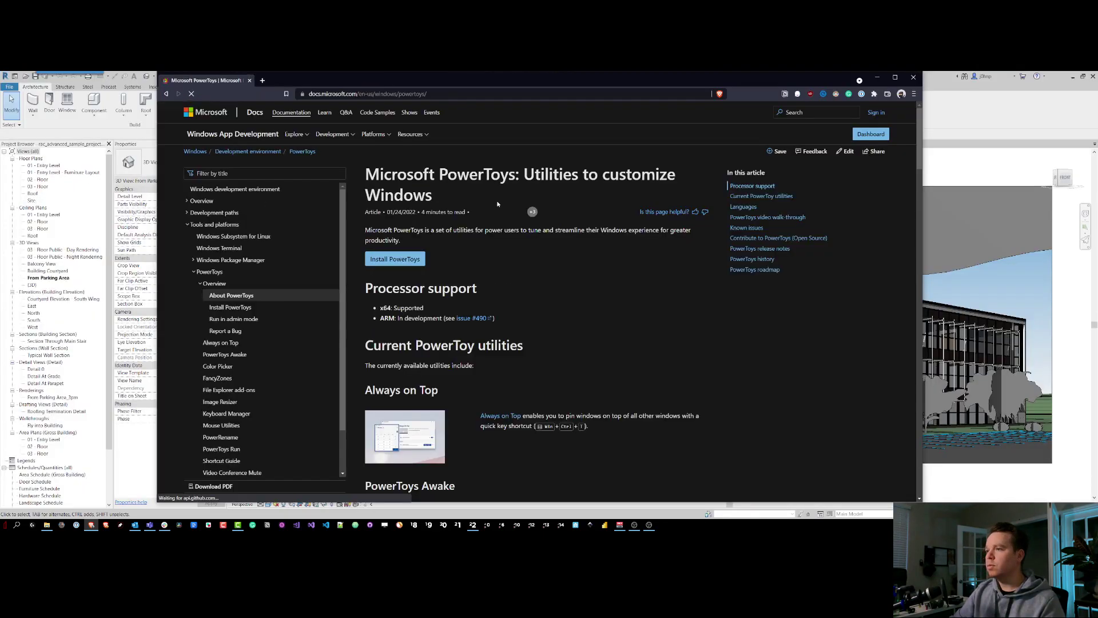
pyautogui.press('super+Up')
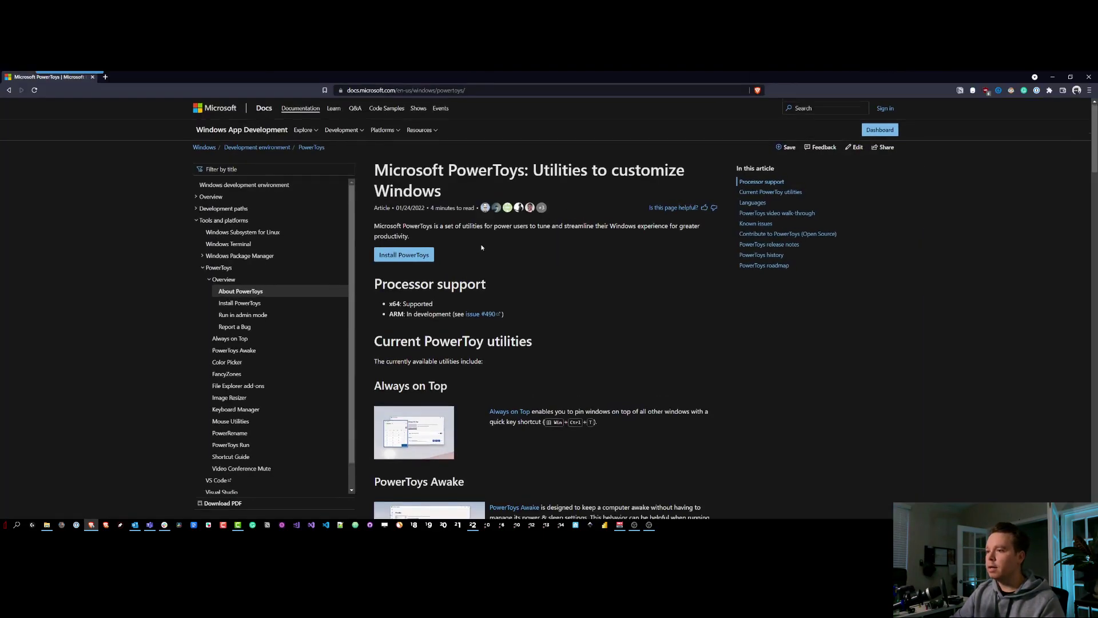
pyautogui.scroll(-2, 493, 272)
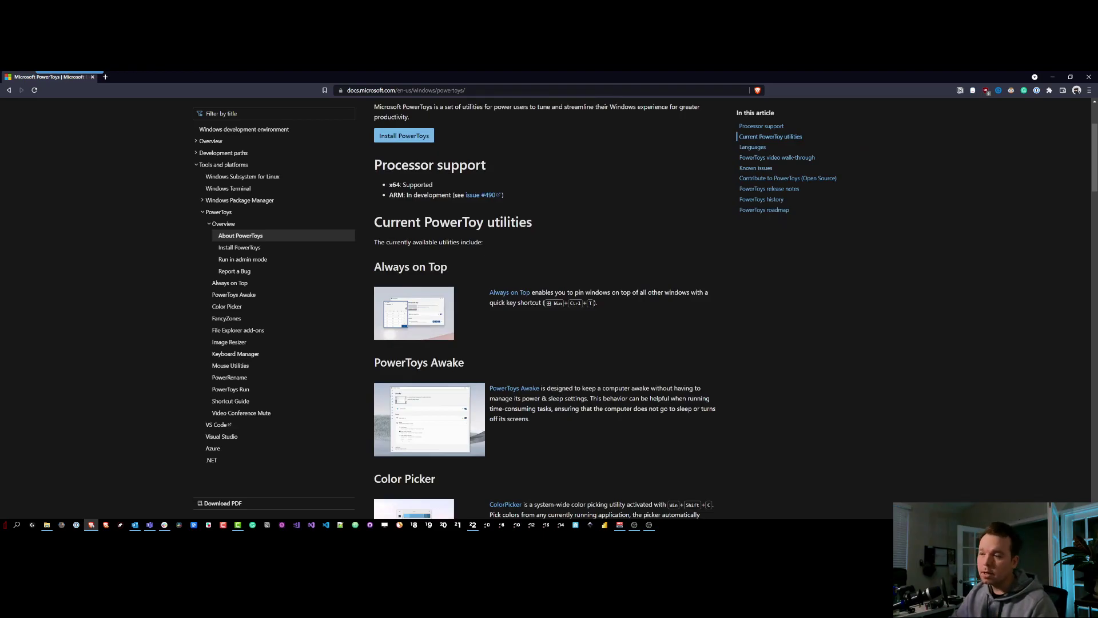
pyautogui.scroll(-1, 483, 266)
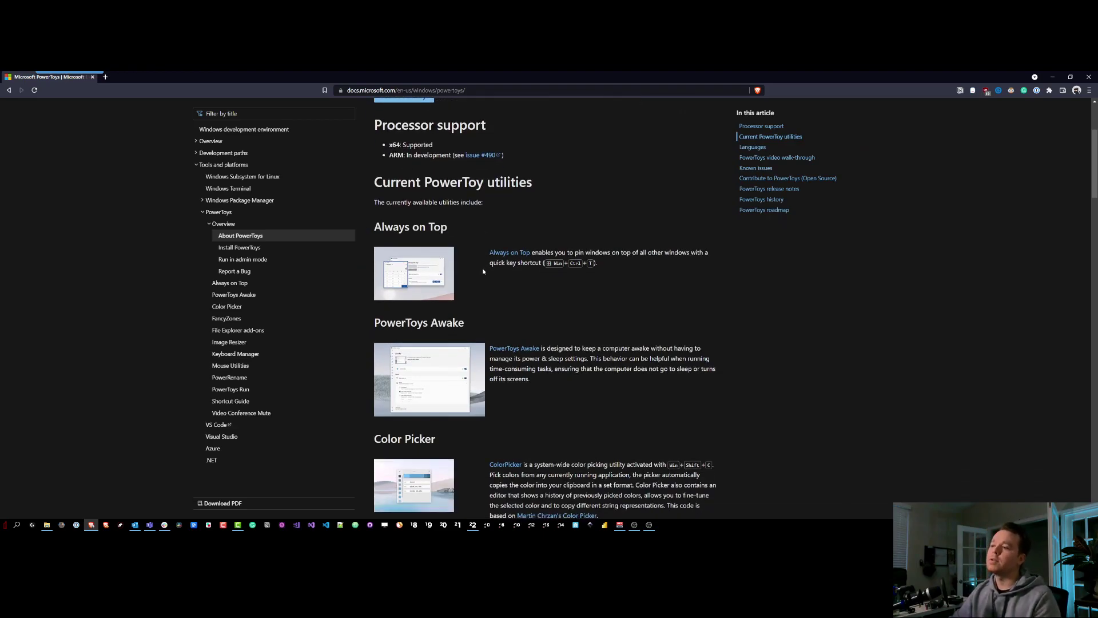
pyautogui.scroll(-1, 478, 278)
pyautogui.scroll(-1, 479, 283)
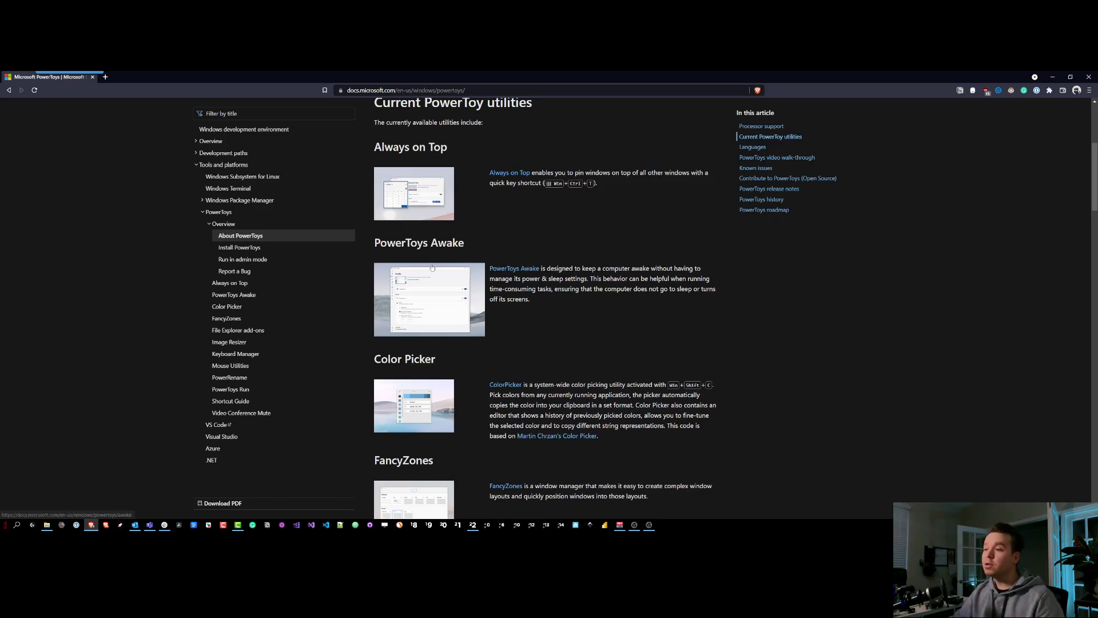
pyautogui.scroll(-2, 438, 264)
pyautogui.scroll(-3, 463, 275)
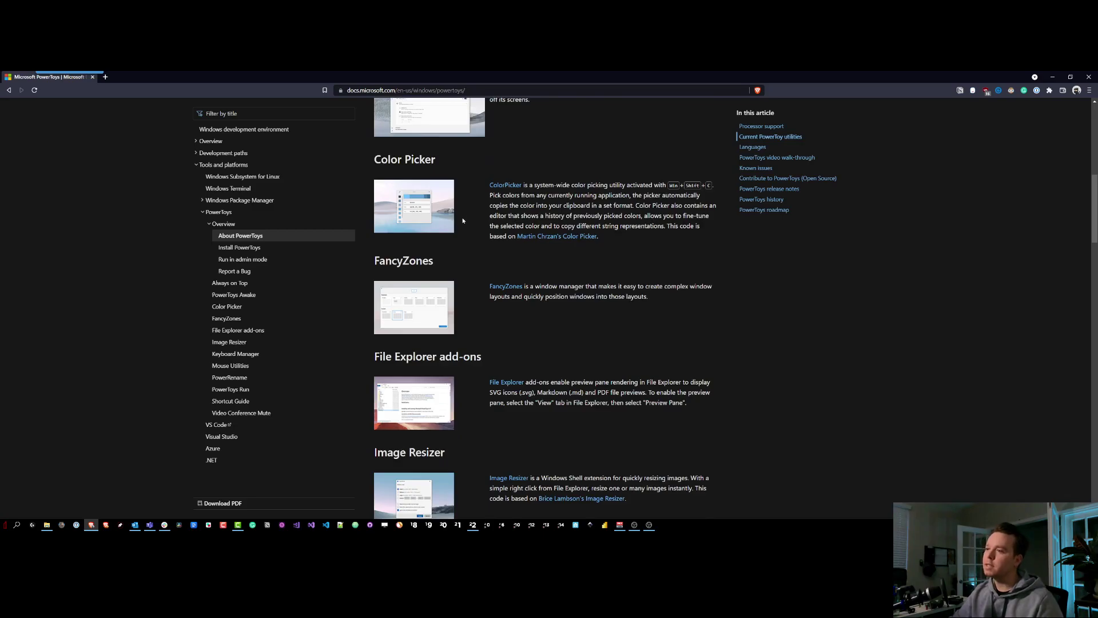
pyautogui.press('ctrl')
pyautogui.press('ctrl')
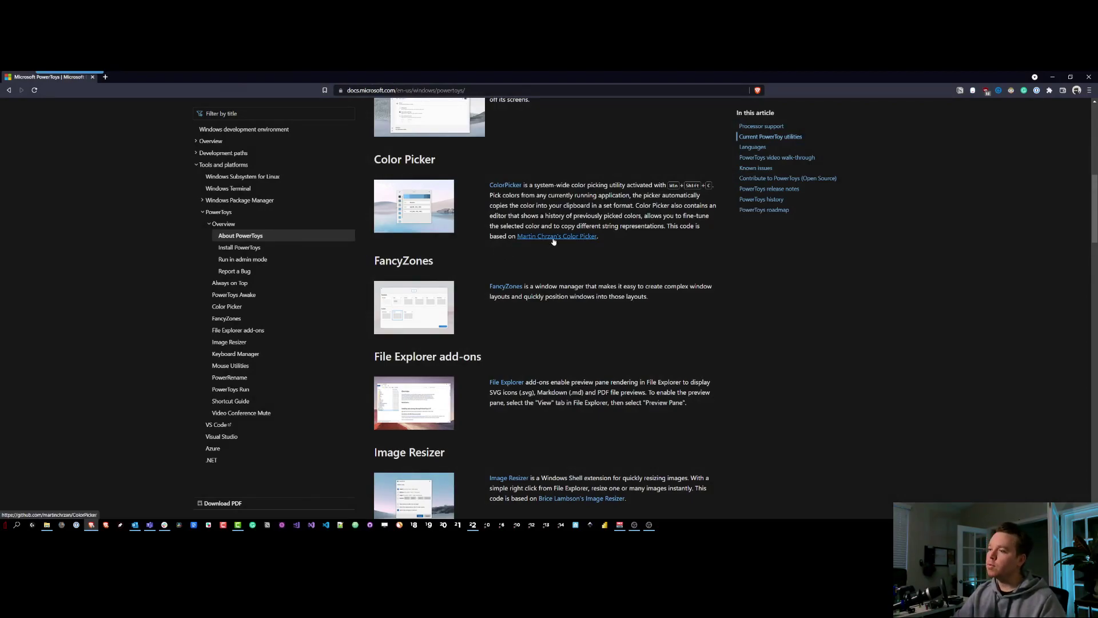
pyautogui.click(1052, 76)
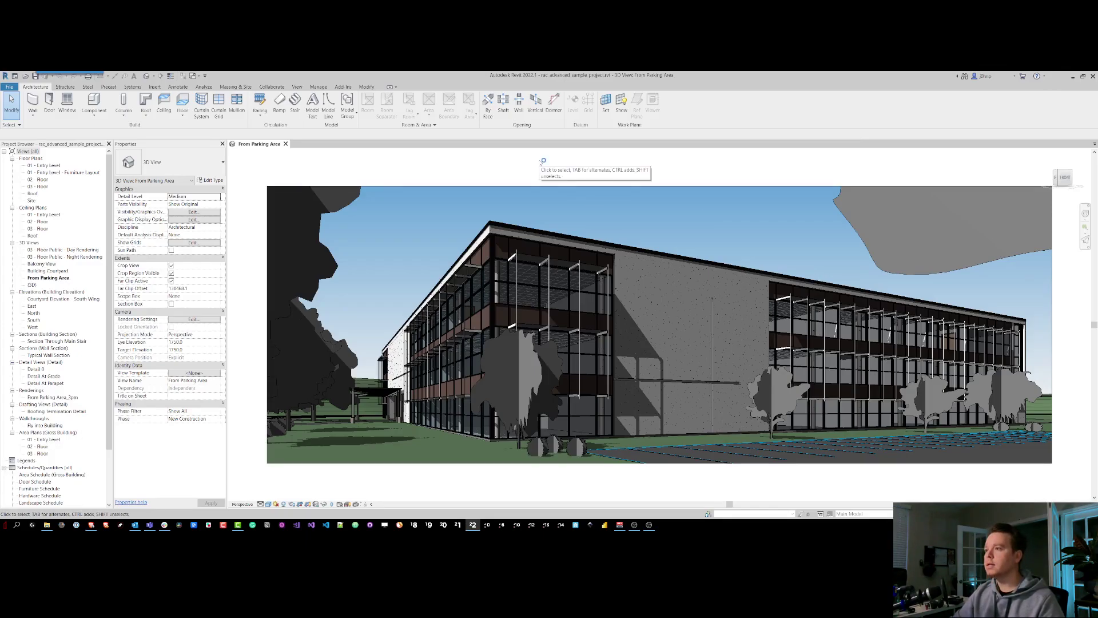
# In the FancyZones editor, try Horizontal - Main, then reselect Horizontal - Main Recording
pyautogui.press('super+shift+grave')
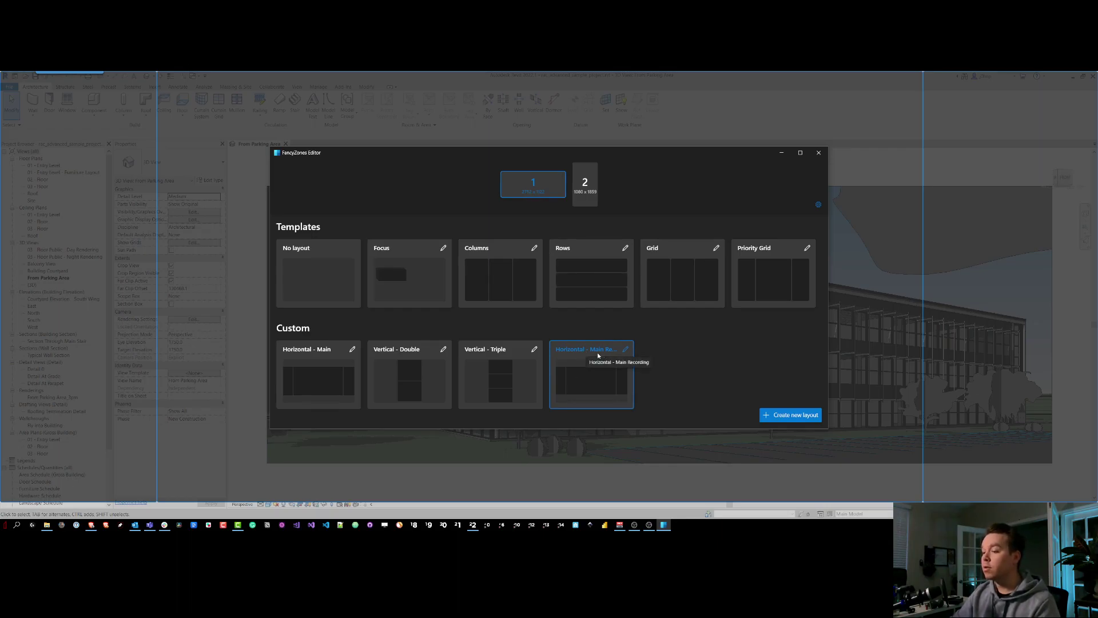
pyautogui.click(358, 374)
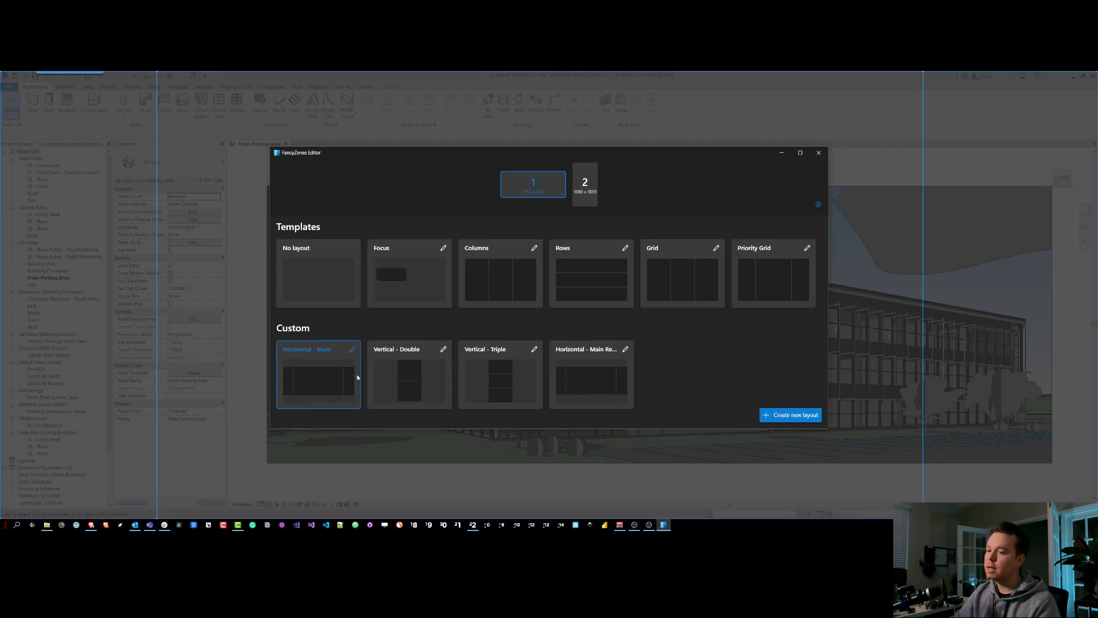
pyautogui.click(594, 378)
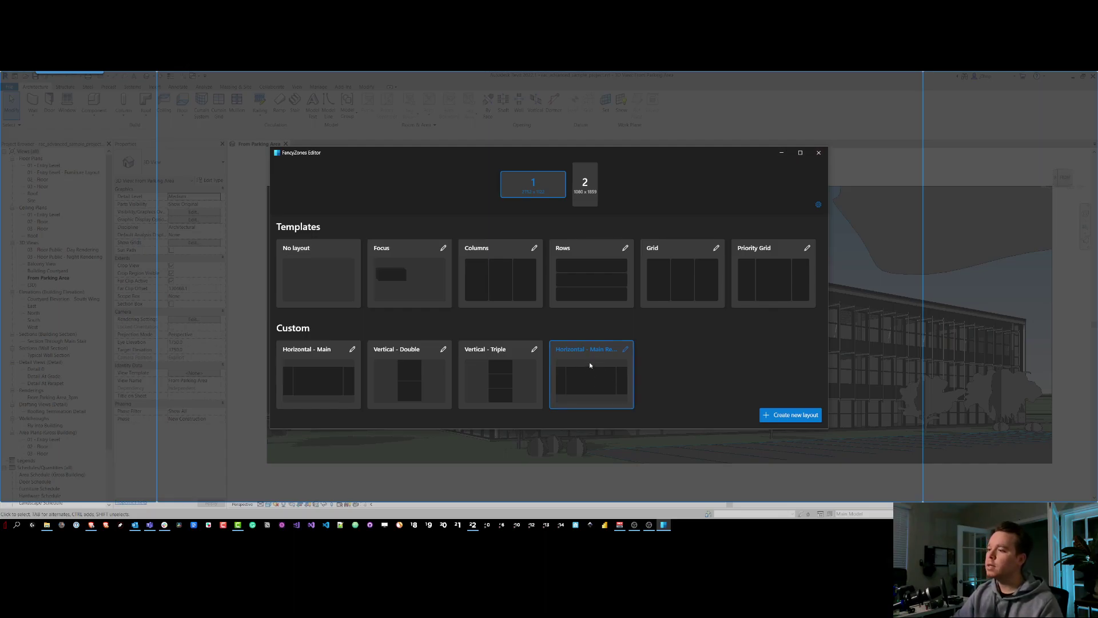
# Dismiss the FancyZones editor and move the Revit window toward the recording zone
pyautogui.click(819, 152)
pyautogui.moveTo(725, 84); pyautogui.dragTo(644, 144)
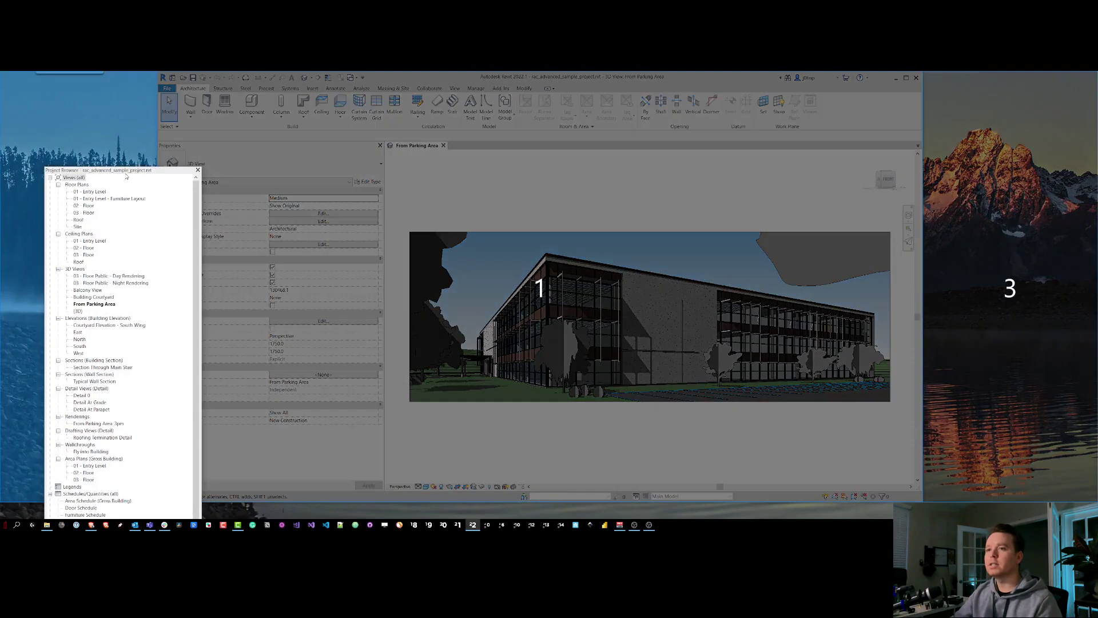
# Float the Project Browser and Properties palettes, then redock both along Revit's left edge
pyautogui.moveTo(210, 145); pyautogui.dragTo(52, 75)
pyautogui.moveTo(189, 146)
pyautogui.mouseDown()
pyautogui.moveTo(988, 193)
pyautogui.moveTo(1019, 81)
pyautogui.mouseUp()
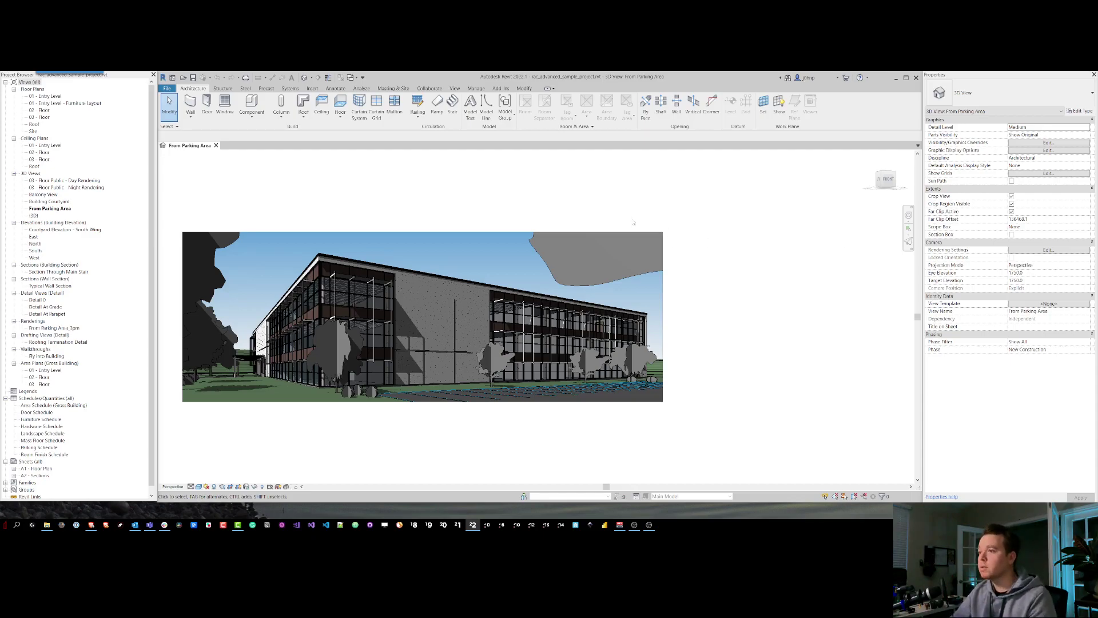
pyautogui.moveTo(104, 75); pyautogui.dragTo(167, 181)
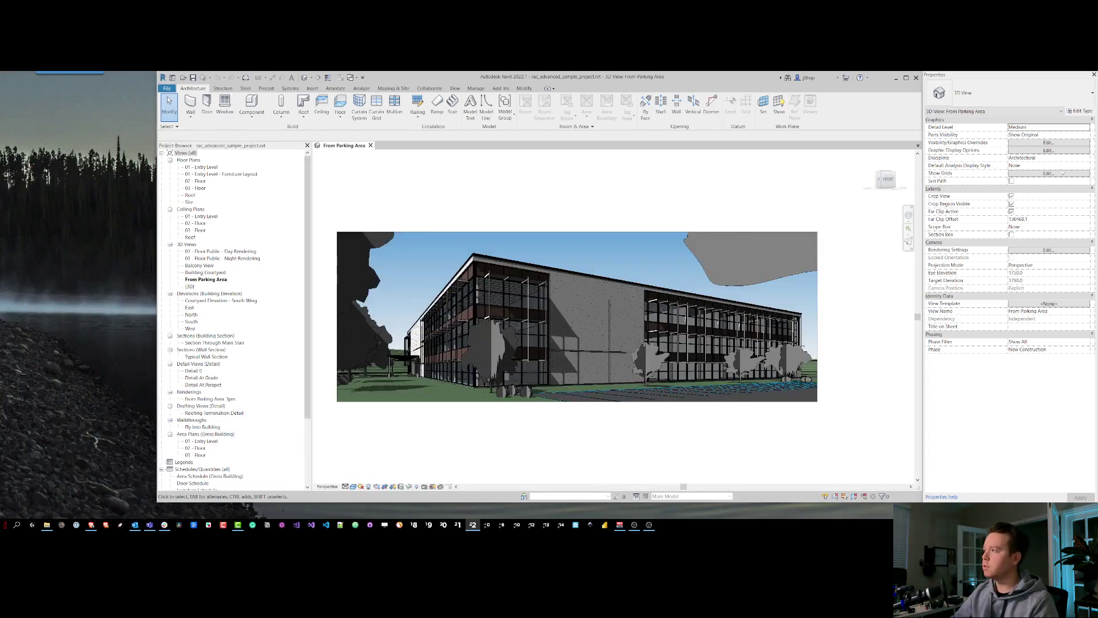
pyautogui.moveTo(935, 75); pyautogui.dragTo(310, 208)
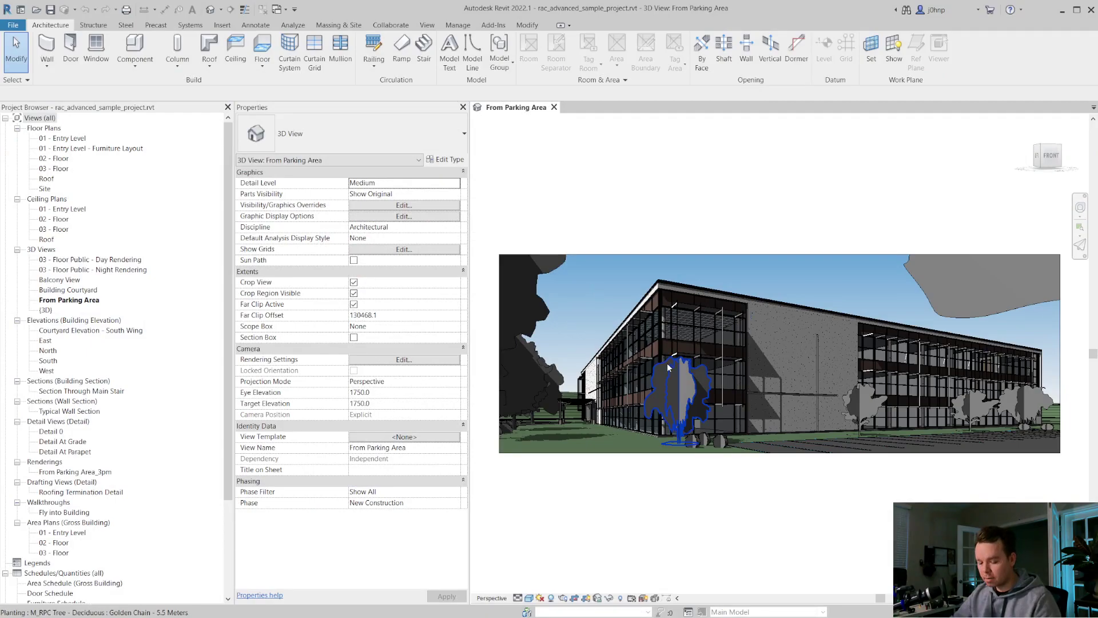
# Reopen the FancyZones editor, pick Columns, then reselect Horizontal - Main Recording
pyautogui.press('super+shift+grave')
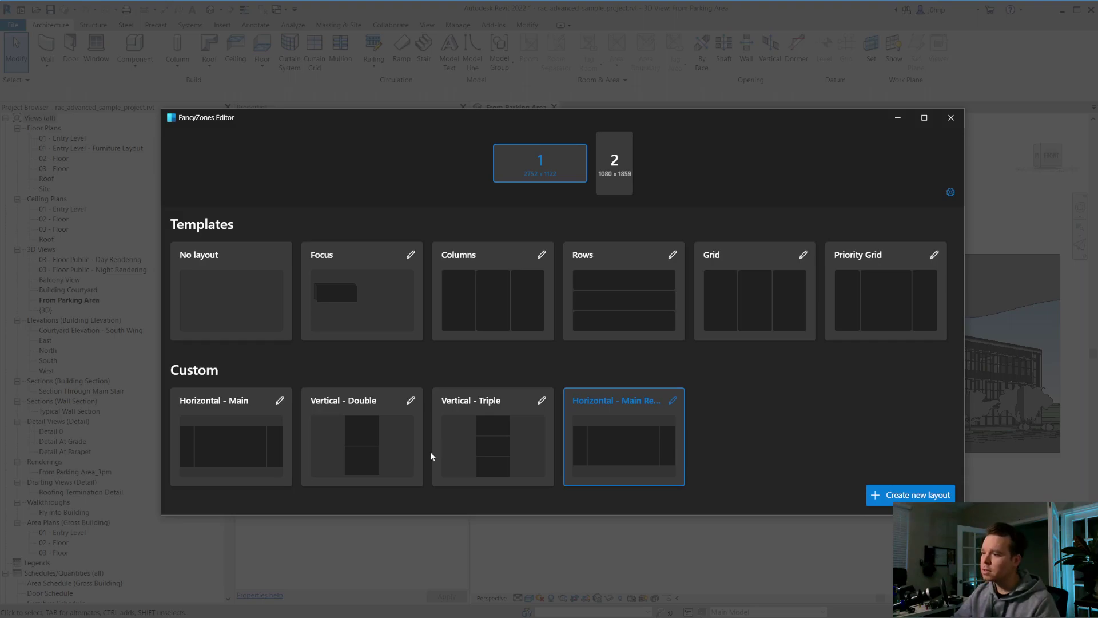
pyautogui.click(496, 289)
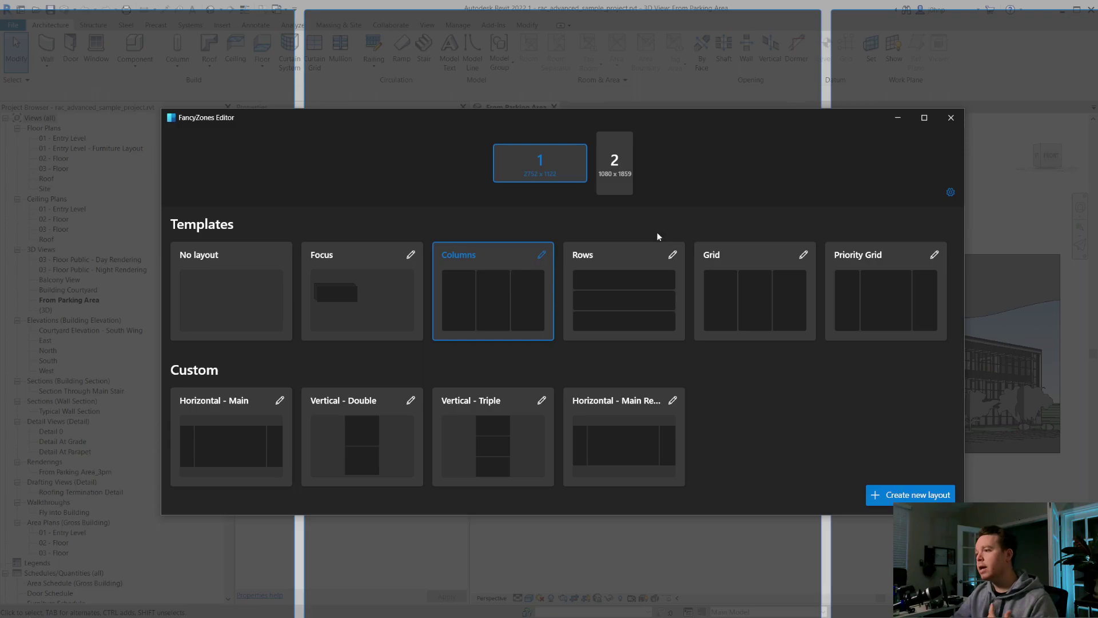
pyautogui.click(605, 435)
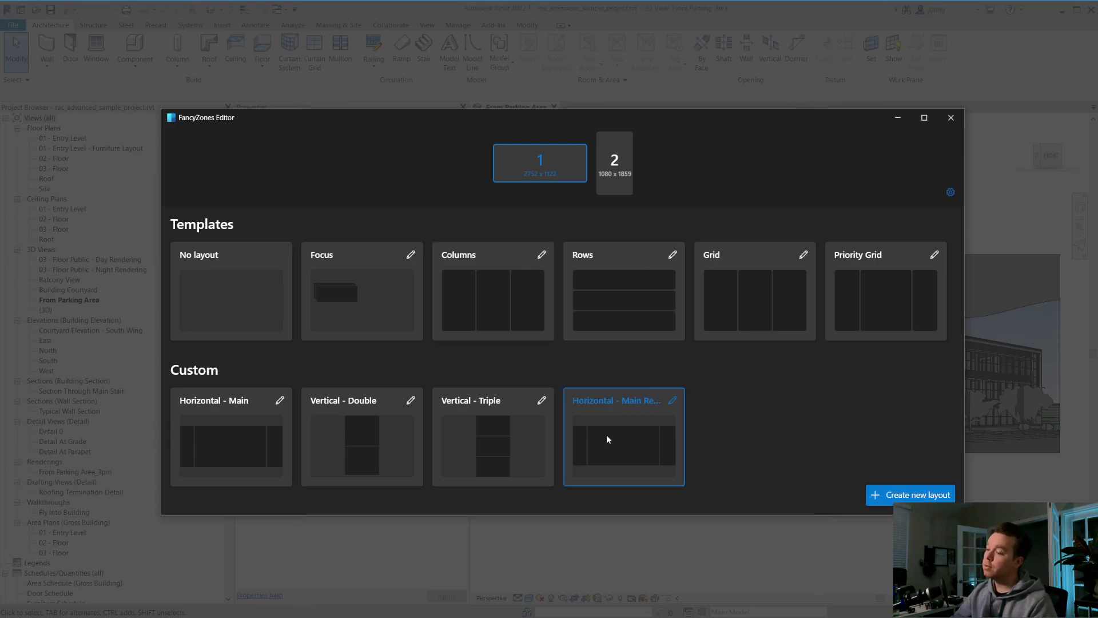
# Edit Horizontal - Main Recording's zones, inspect its 1920×1080 zone 1, then leave zone editing
pyautogui.click(673, 400)
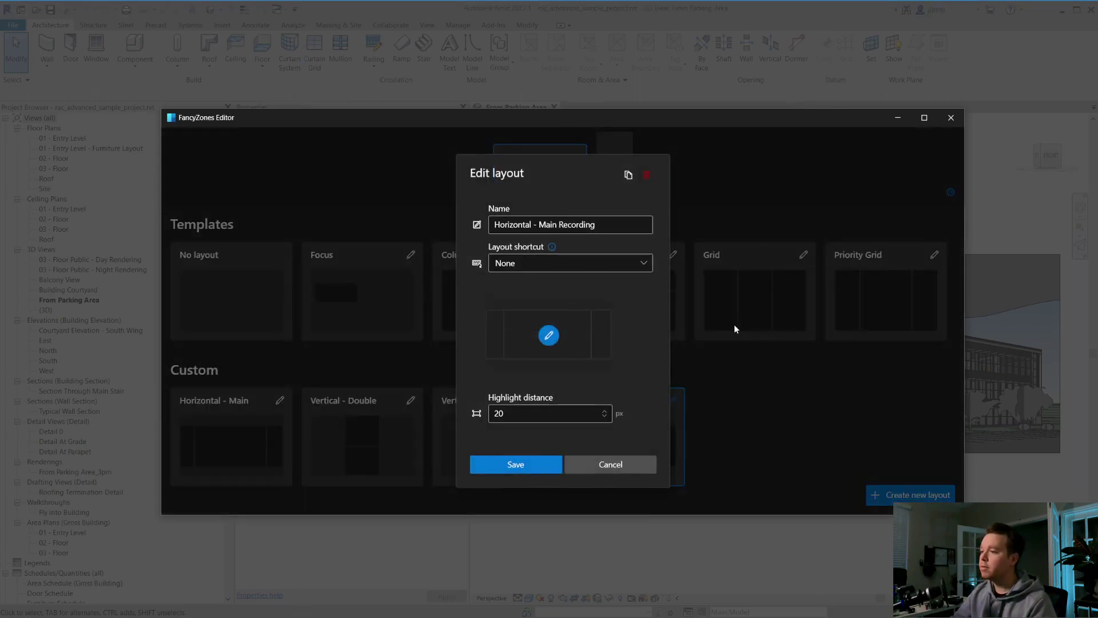
pyautogui.moveTo(830, 121); pyautogui.dragTo(783, 112)
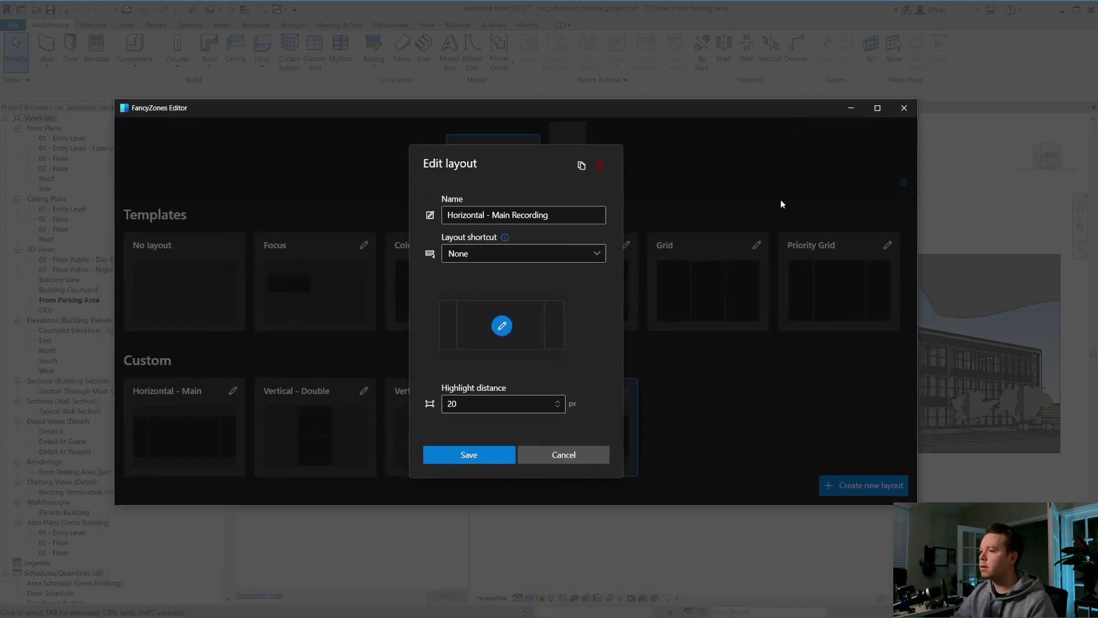
pyautogui.click(502, 325)
pyautogui.moveTo(570, 277); pyautogui.dragTo(222, 221)
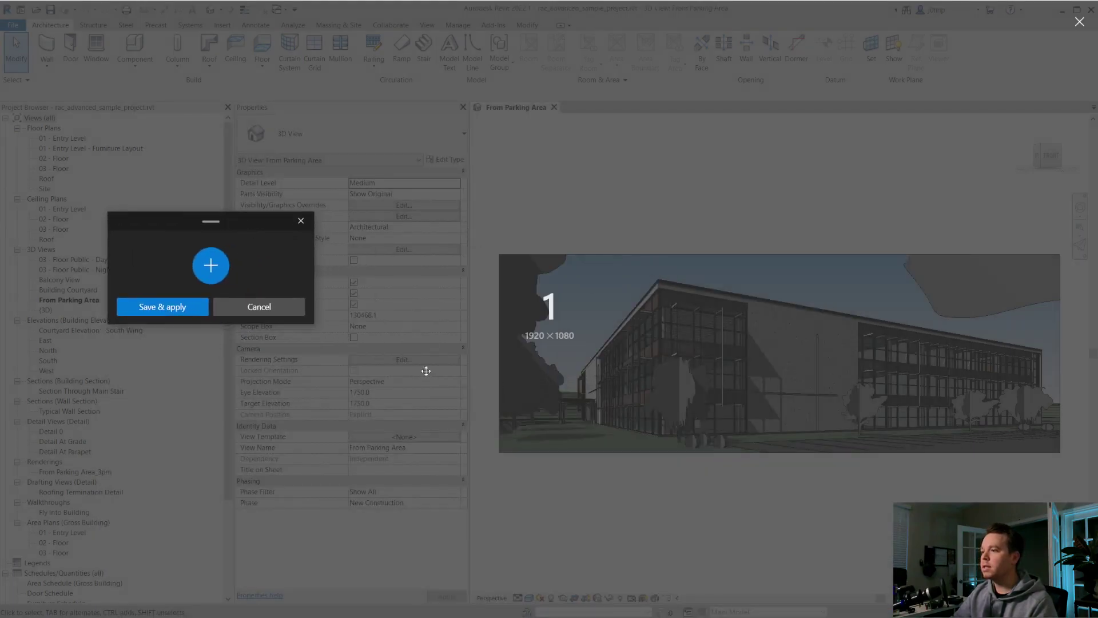
pyautogui.click(518, 353)
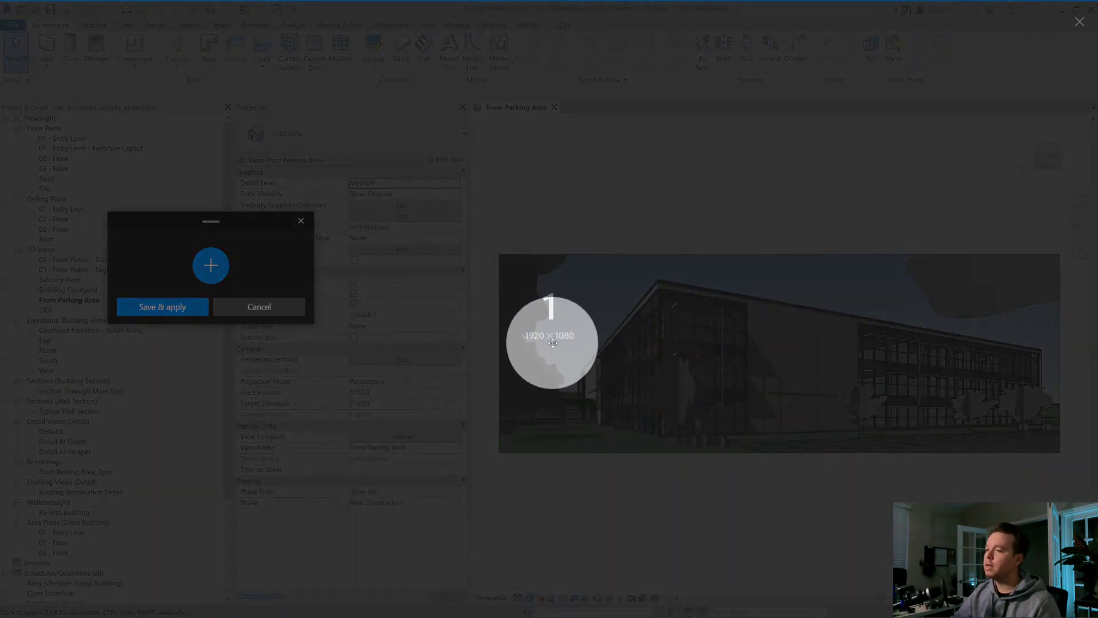
pyautogui.click(161, 306)
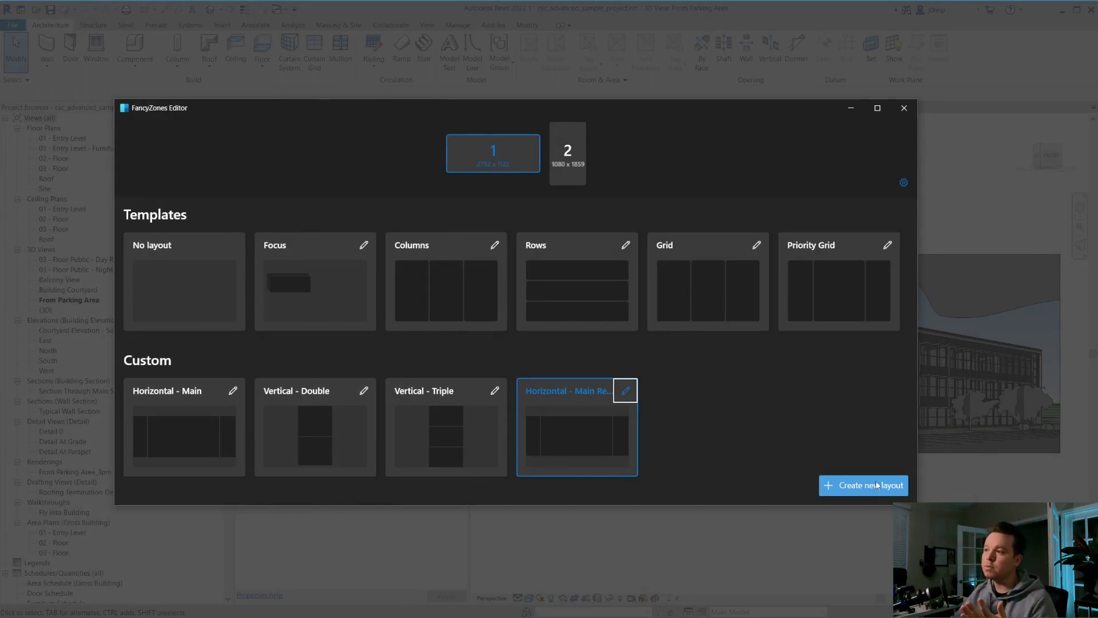
# Dismiss the FancyZones editor, leaving Revit's 3D parking-area view on screen
pyautogui.click(903, 107)
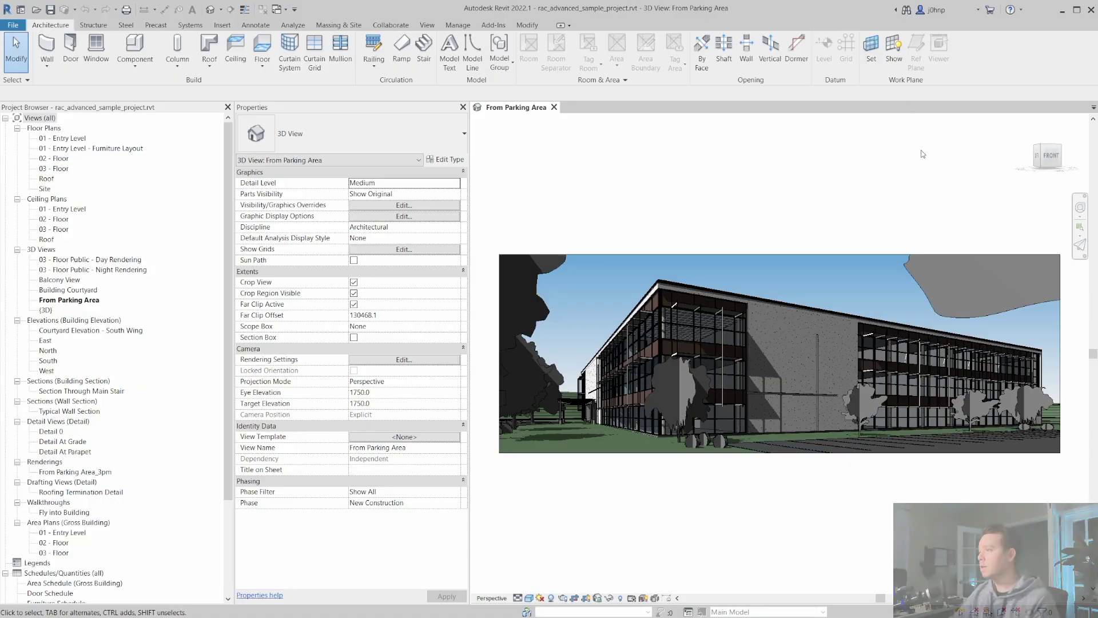